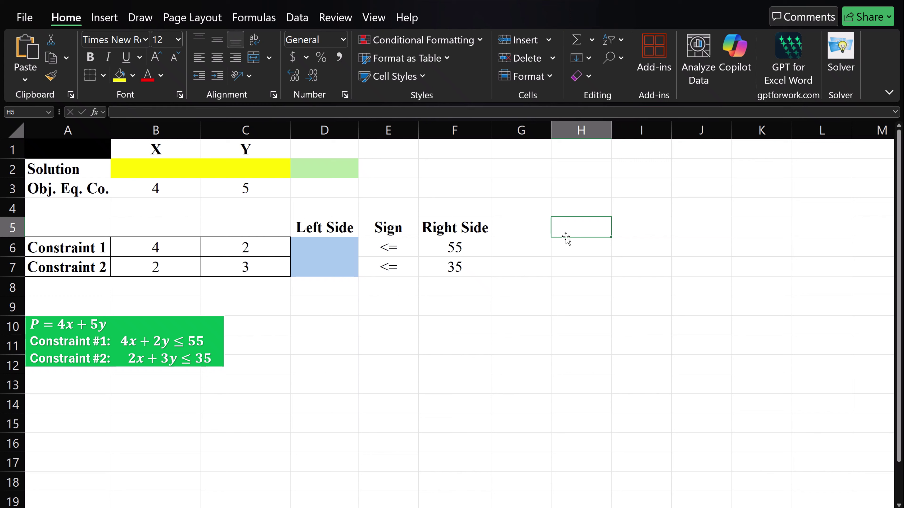
# - Enter the objective formula =SUMPRODUCT(B3:C3,$B$2:$C$2) in cell D2
pyautogui.click(314, 174)
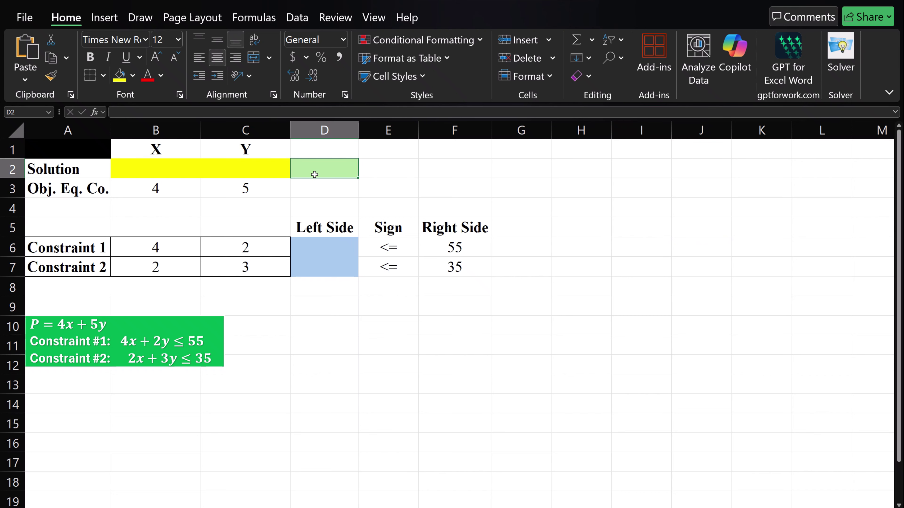
pyautogui.write('=Su')
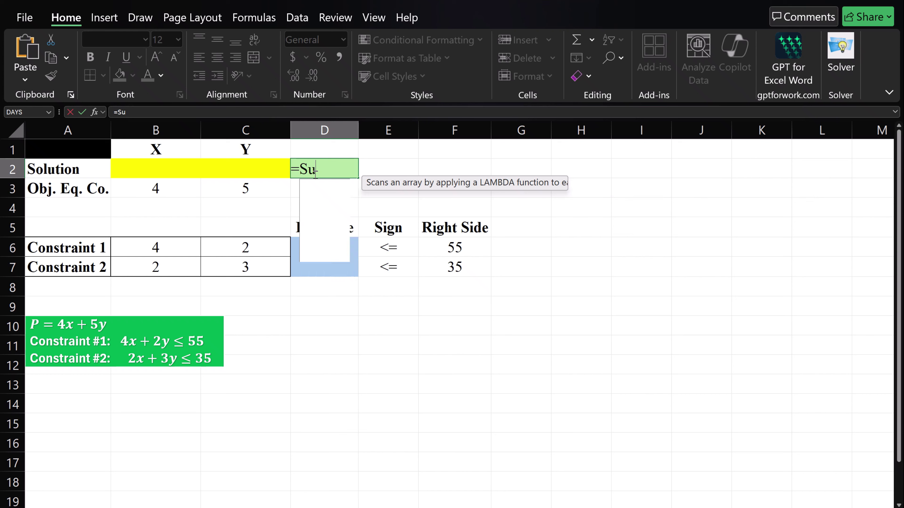
pyautogui.write('mpro')
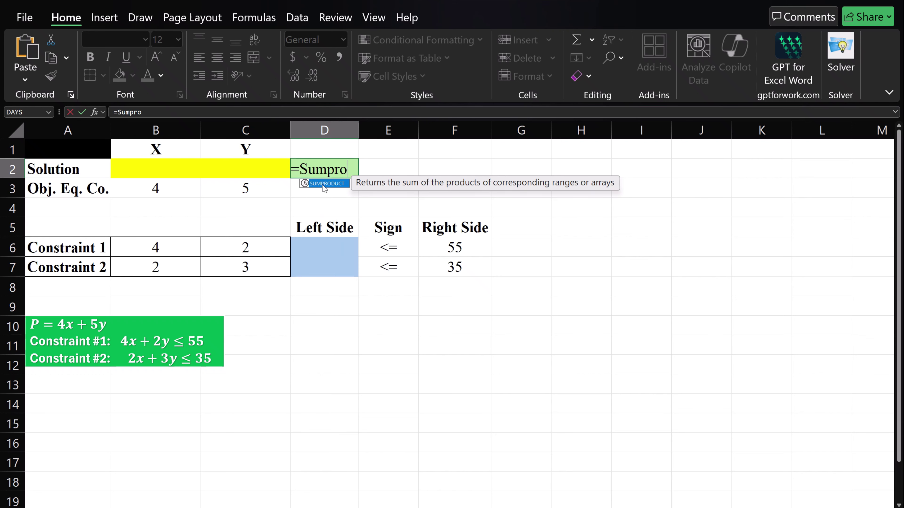
pyautogui.doubleClick(323, 184)
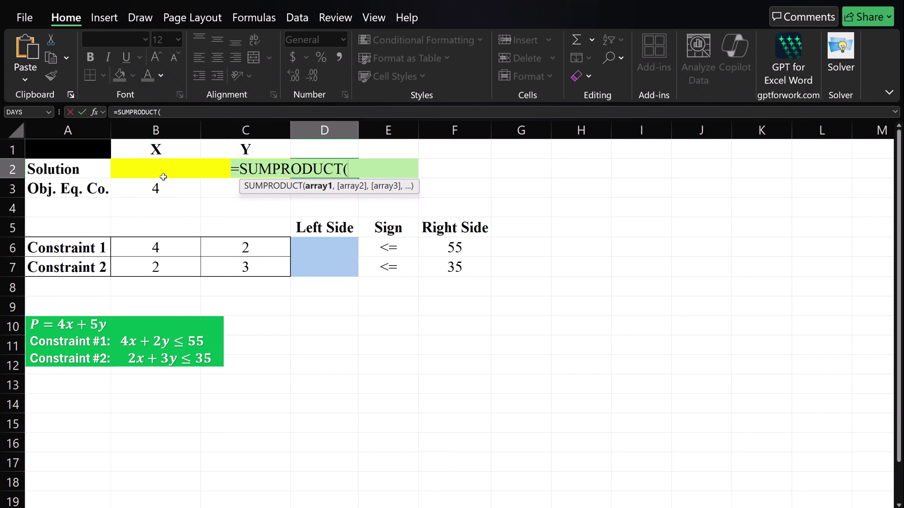
pyautogui.click(168, 190)
pyautogui.moveTo(168, 190); pyautogui.dragTo(210, 190)
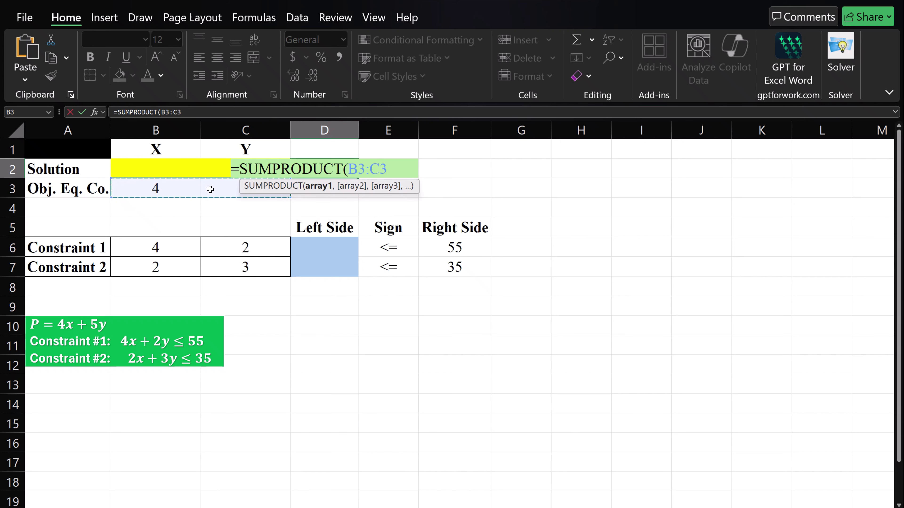
pyautogui.write(',')
pyautogui.click(142, 169)
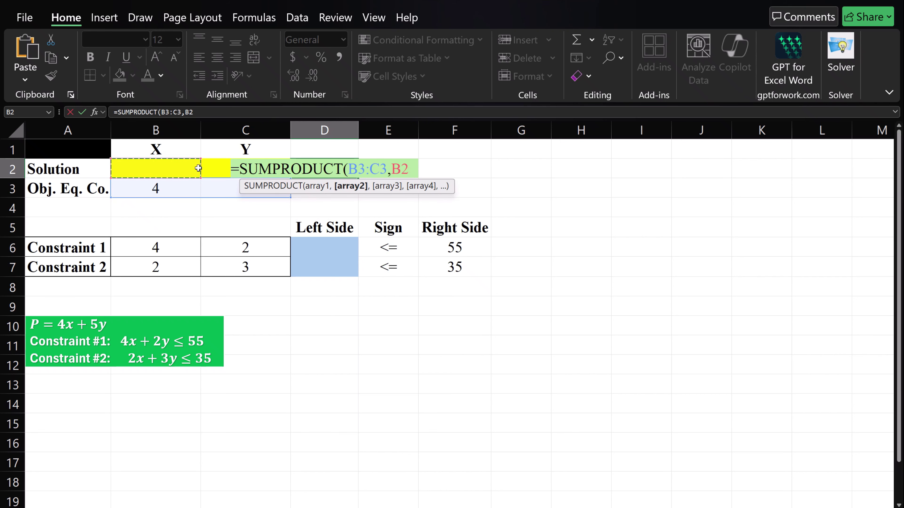
pyautogui.moveTo(198, 168); pyautogui.dragTo(210, 167)
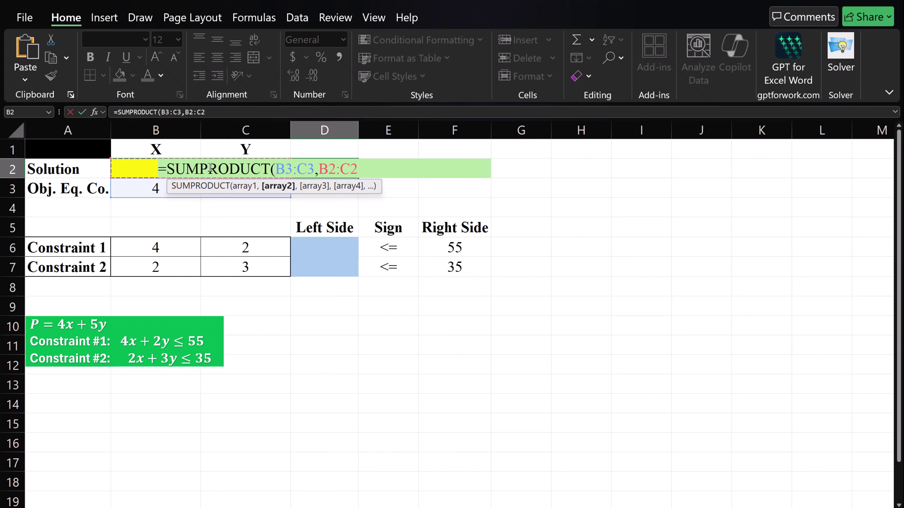
pyautogui.press('F4')
pyautogui.write(')')
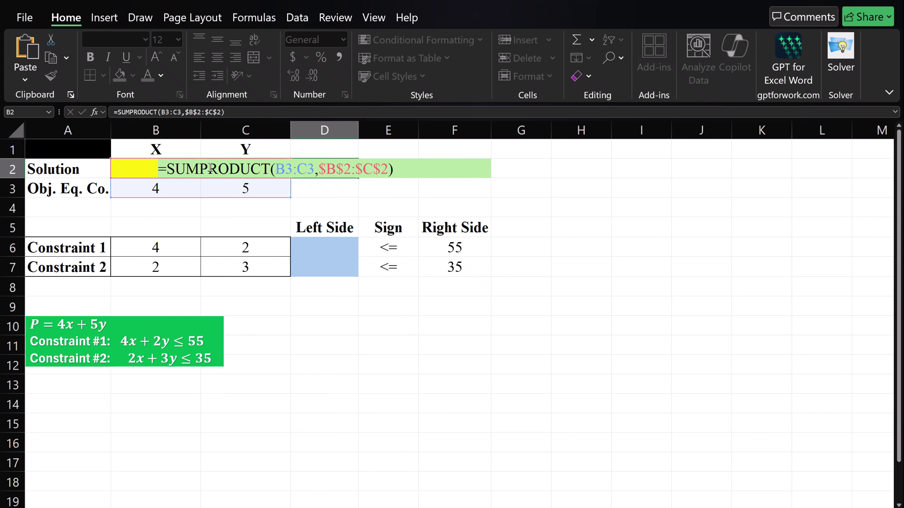
pyautogui.press('Return')
# - Enter =SUMPRODUCT(B6:C6,$B$2:$C$2) in cell D6 as Constraint 1's left side and fill it down to D7
pyautogui.click(335, 254)
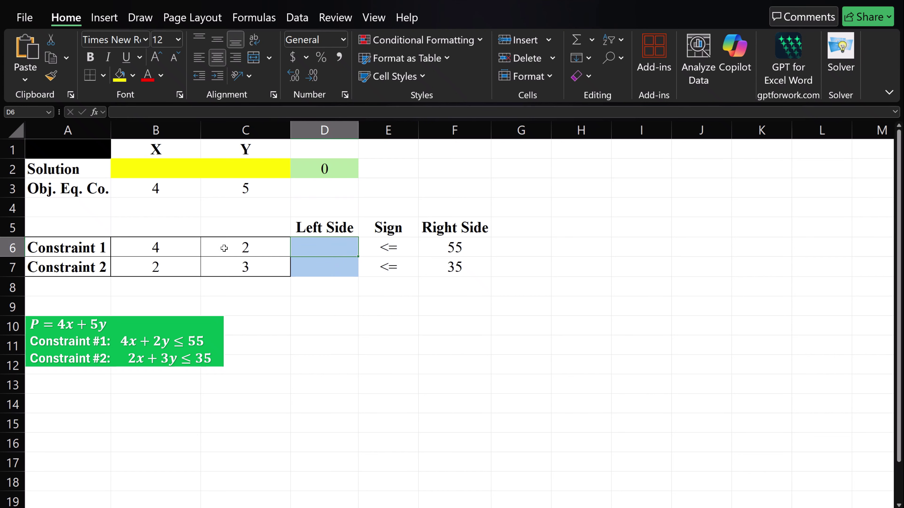
pyautogui.write('=')
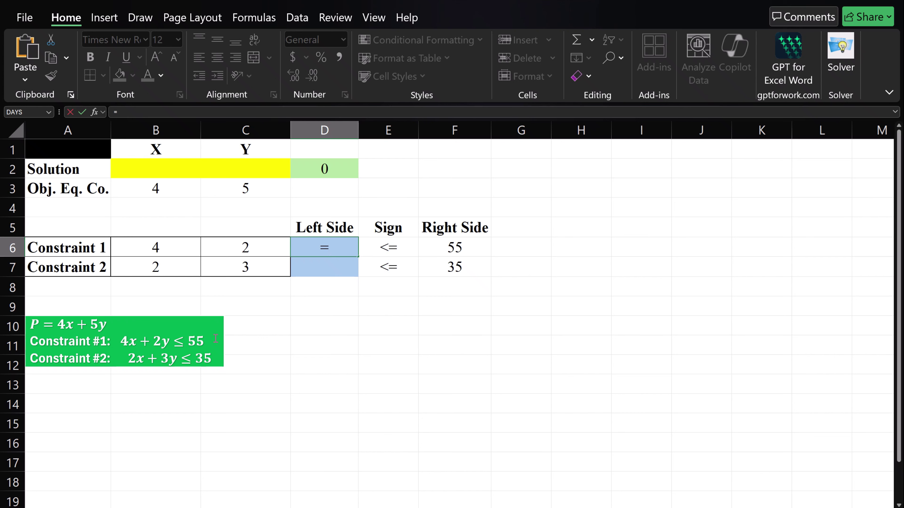
pyautogui.write('Sump')
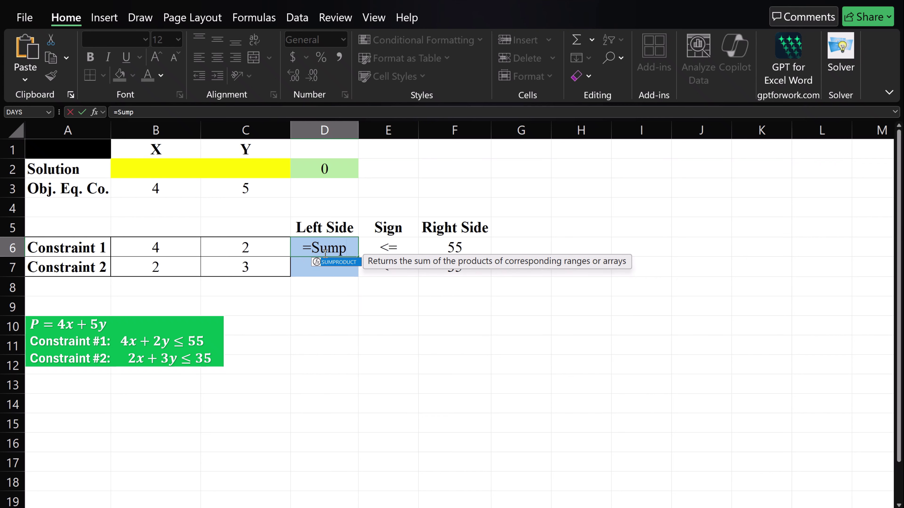
pyautogui.doubleClick(332, 263)
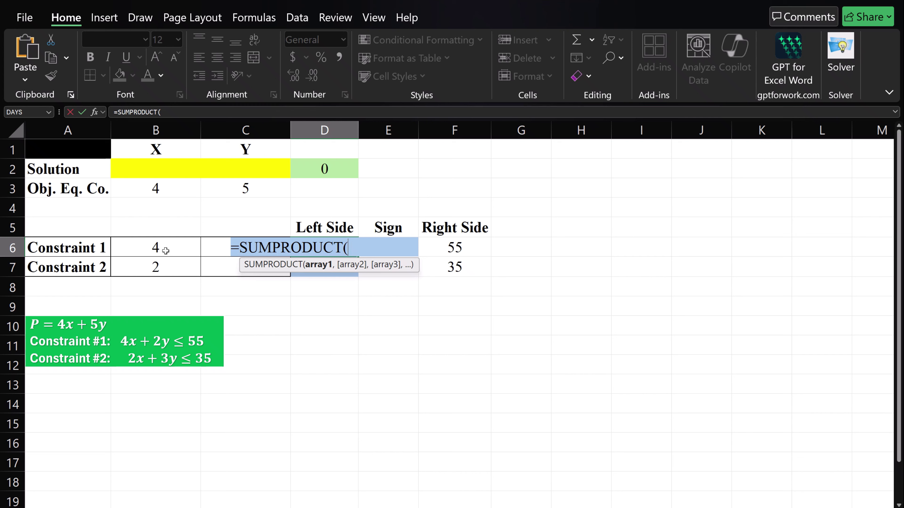
pyautogui.moveTo(165, 251); pyautogui.dragTo(212, 253)
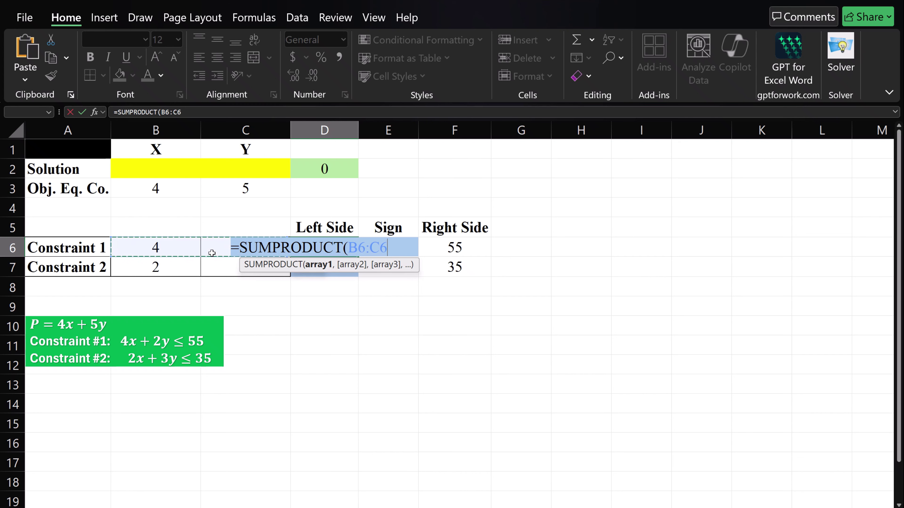
pyautogui.write(',')
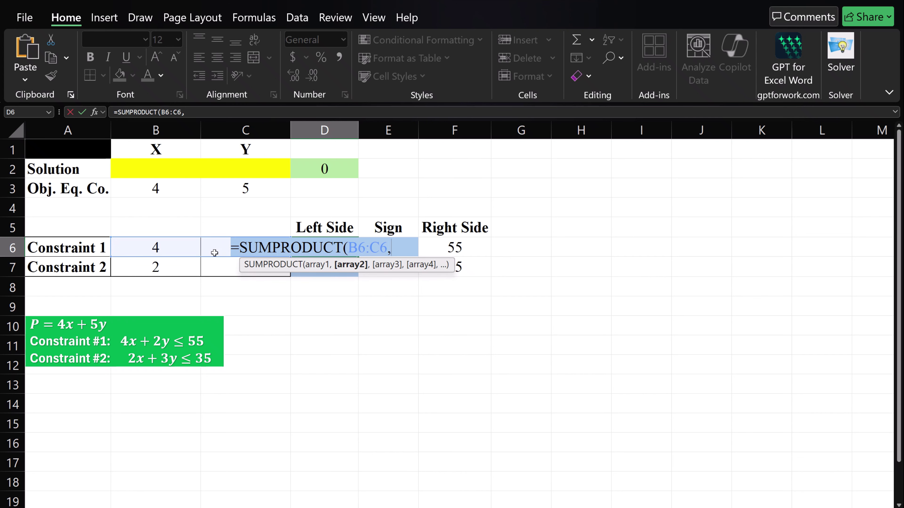
pyautogui.moveTo(160, 168); pyautogui.dragTo(209, 167)
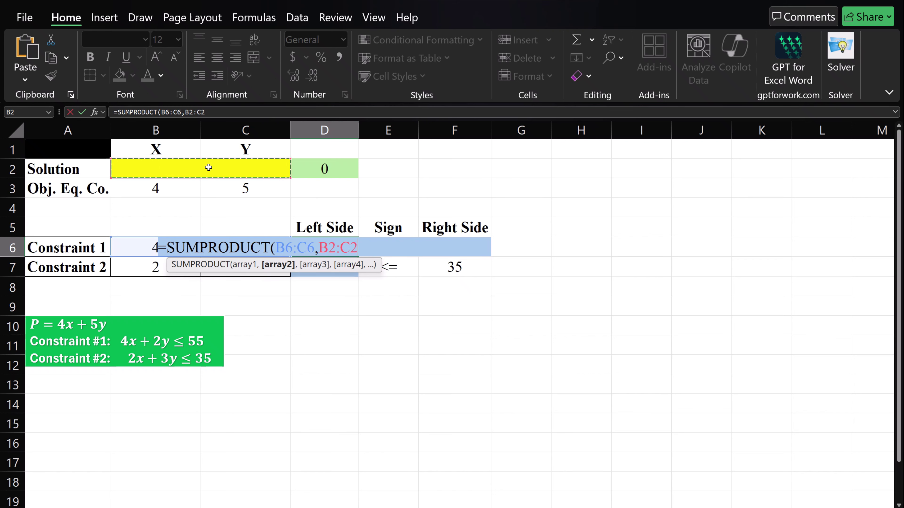
pyautogui.press('F4')
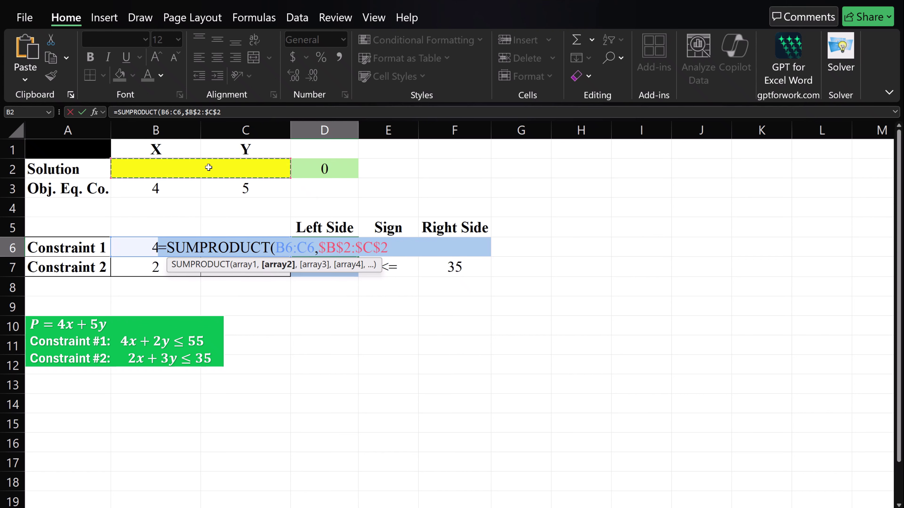
pyautogui.press('Return')
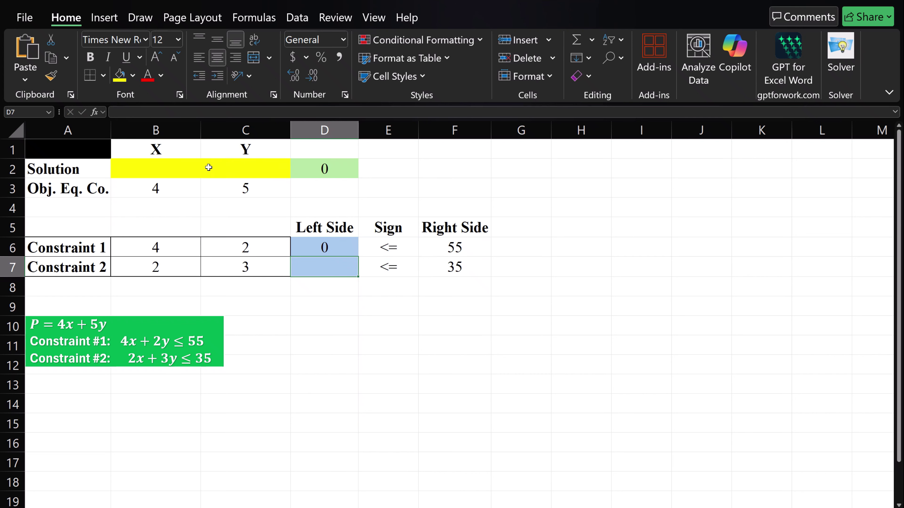
pyautogui.click(340, 248)
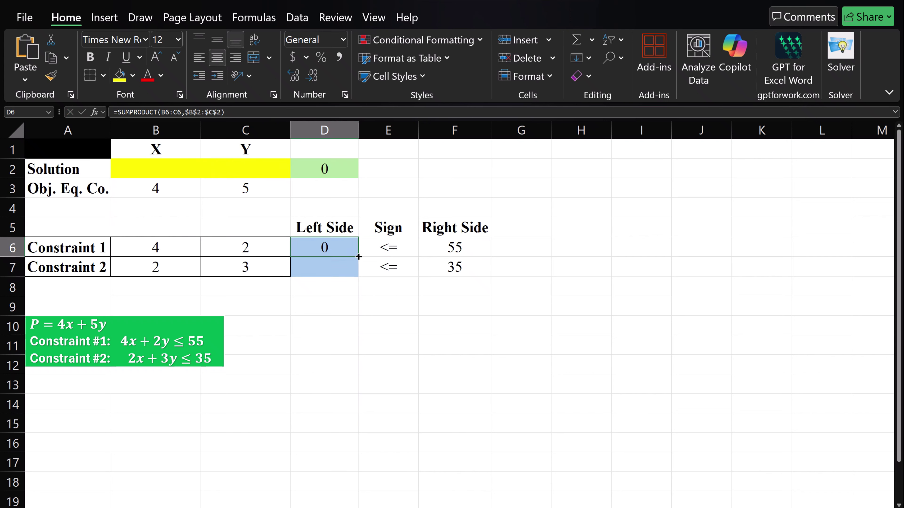
pyautogui.moveTo(358, 256); pyautogui.dragTo(356, 275)
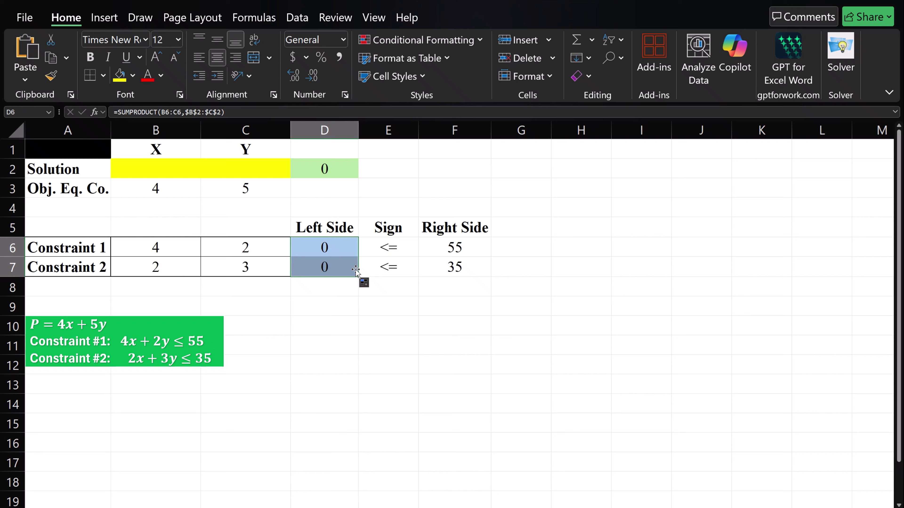
# - Open the Solver add-in with a wider pane and set the objective to maximize cell D2
pyautogui.click(840, 48)
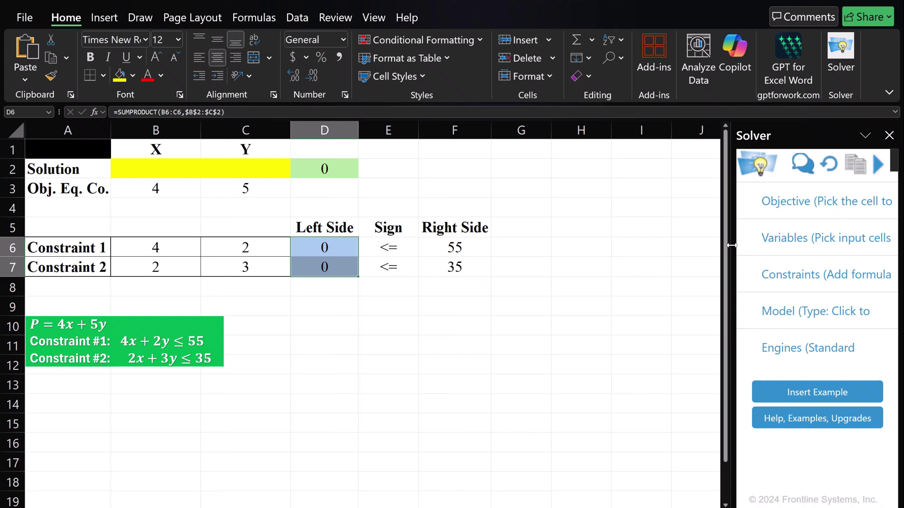
pyautogui.moveTo(731, 245); pyautogui.dragTo(540, 278)
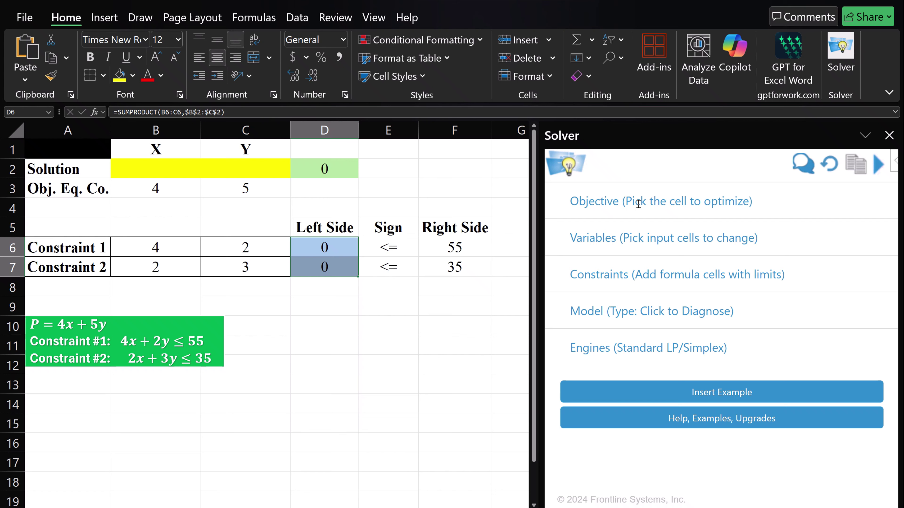
pyautogui.click(638, 201)
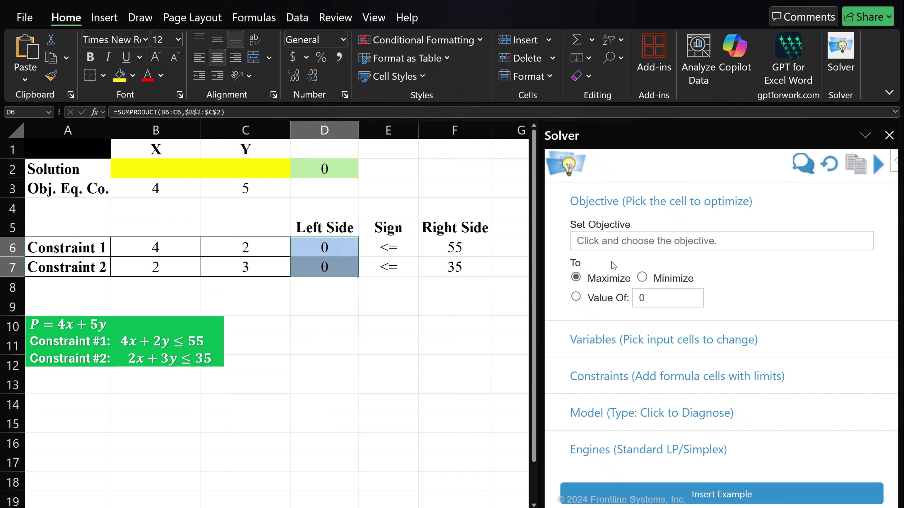
pyautogui.click(589, 241)
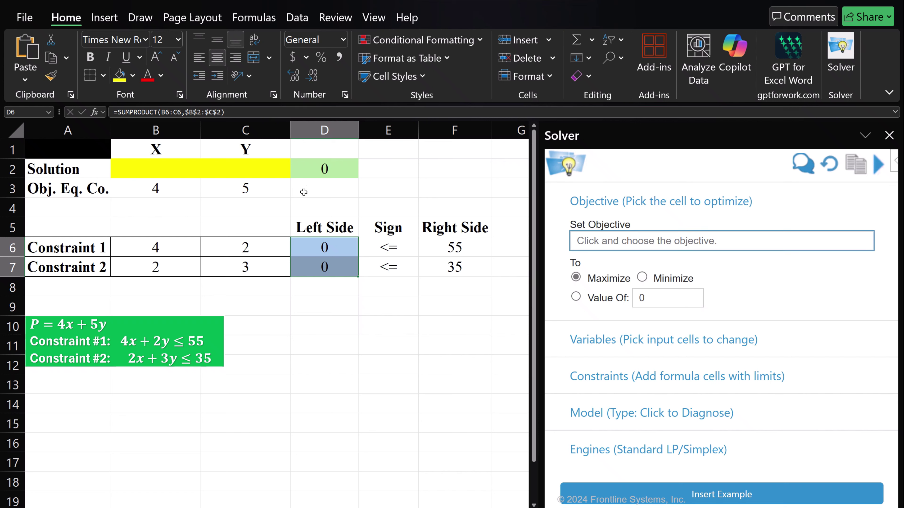
pyautogui.click(315, 172)
pyautogui.click(633, 202)
# - Add the solution cells $B$2:$C$2 as the Solver's decision variables
pyautogui.click(634, 236)
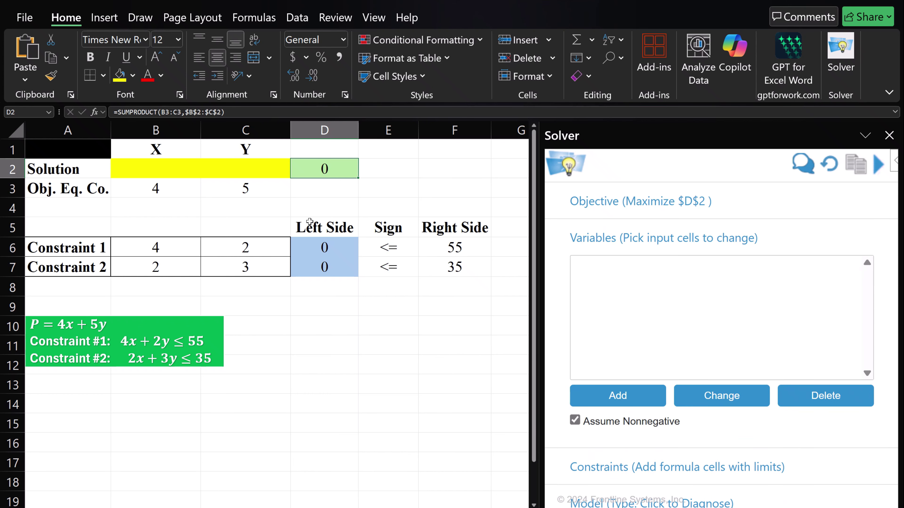
pyautogui.moveTo(170, 168); pyautogui.dragTo(216, 172)
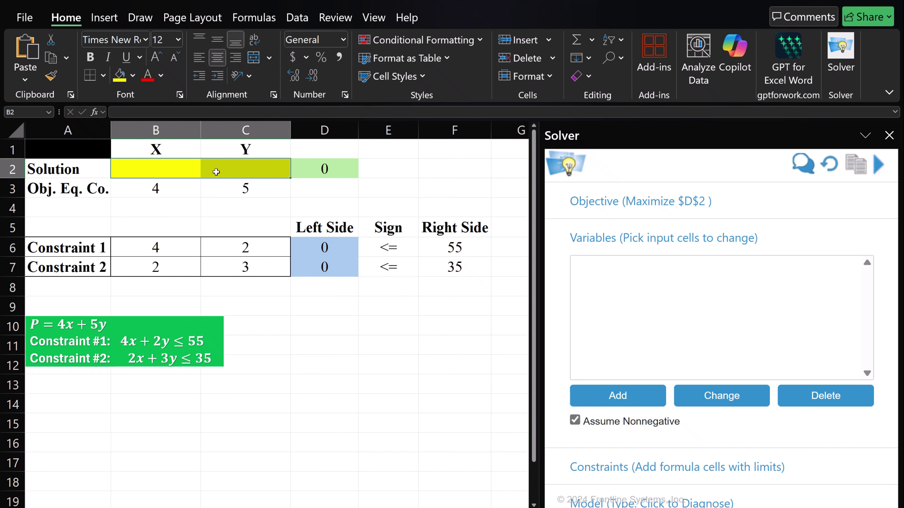
pyautogui.click(607, 395)
pyautogui.click(601, 282)
pyautogui.moveTo(171, 164); pyautogui.dragTo(219, 166)
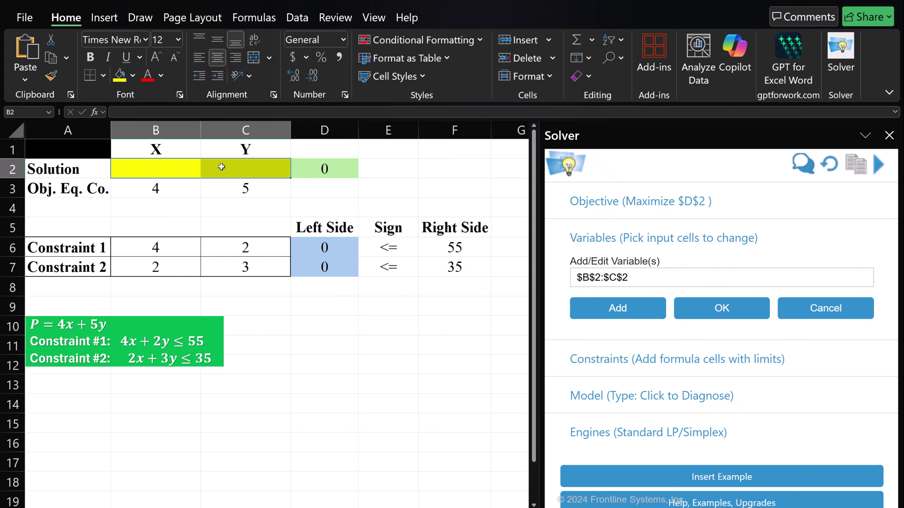
pyautogui.click(587, 307)
pyautogui.click(623, 238)
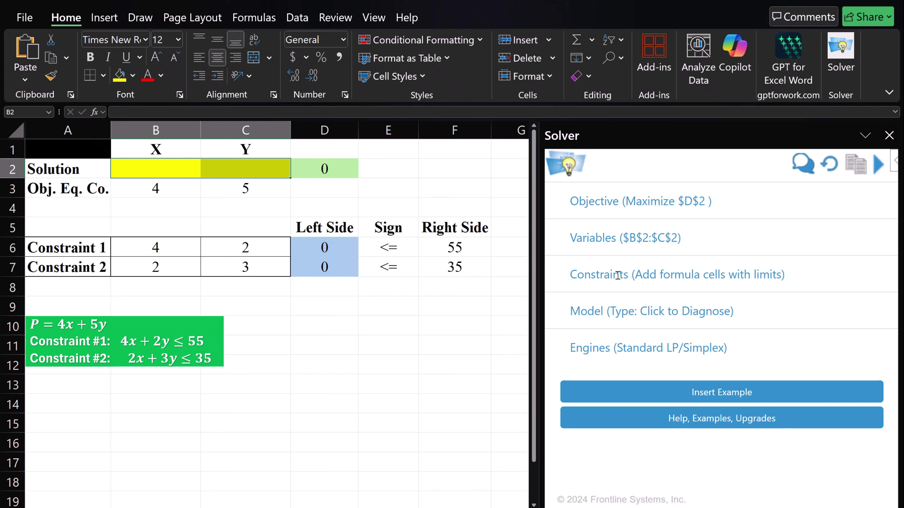
# - Add the Solver constraint $D$6:$D$7 <= $F$6:$F$7
pyautogui.click(612, 294)
pyautogui.click(592, 437)
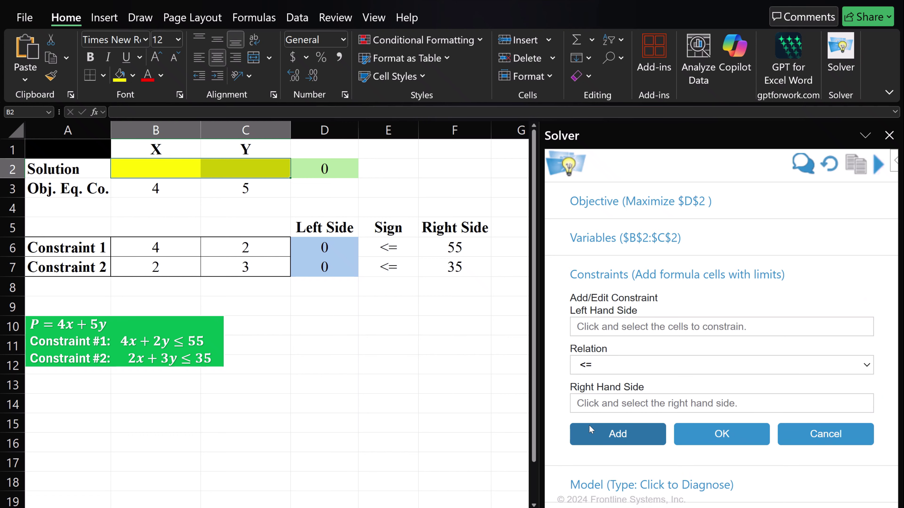
pyautogui.click(580, 324)
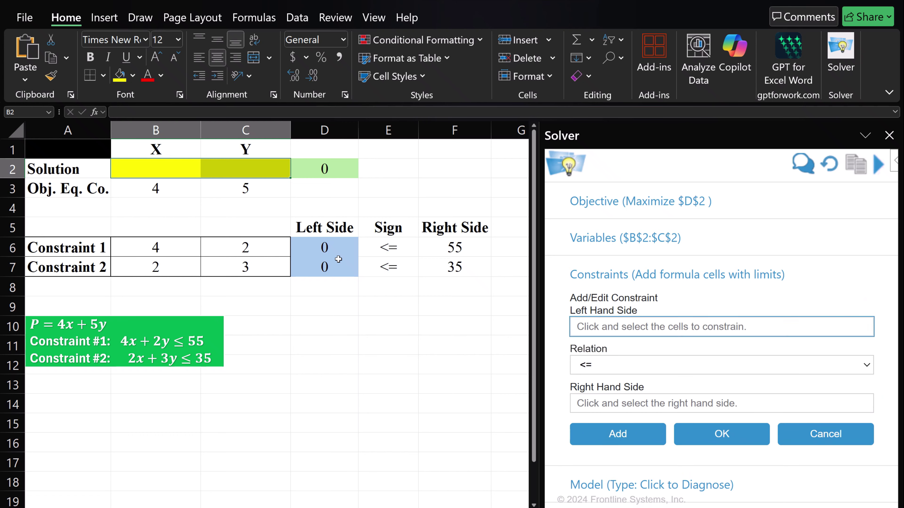
pyautogui.moveTo(331, 246); pyautogui.dragTo(344, 271)
pyautogui.click(587, 402)
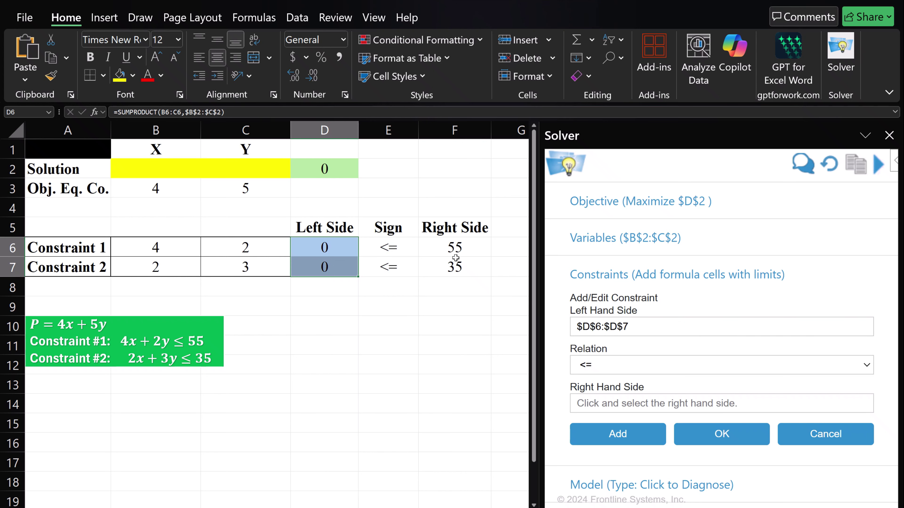
pyautogui.moveTo(455, 256); pyautogui.dragTo(456, 273)
pyautogui.click(615, 434)
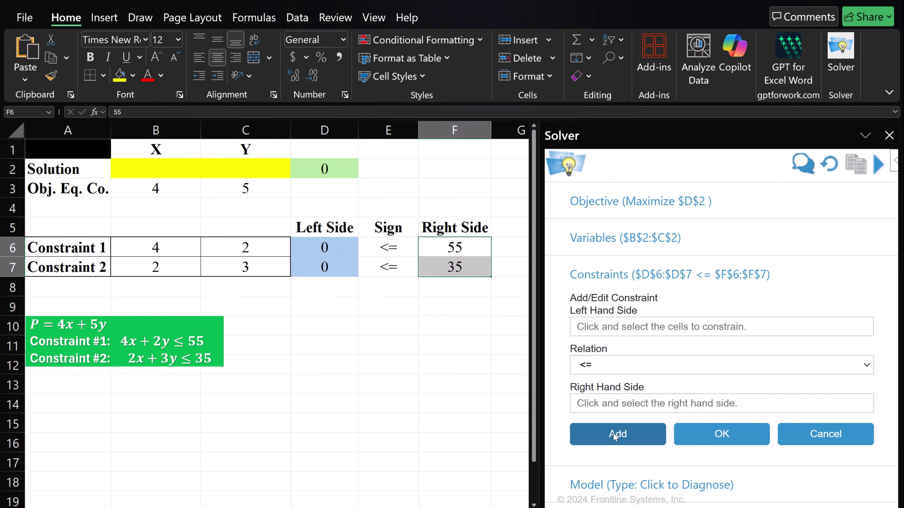
pyautogui.click(629, 270)
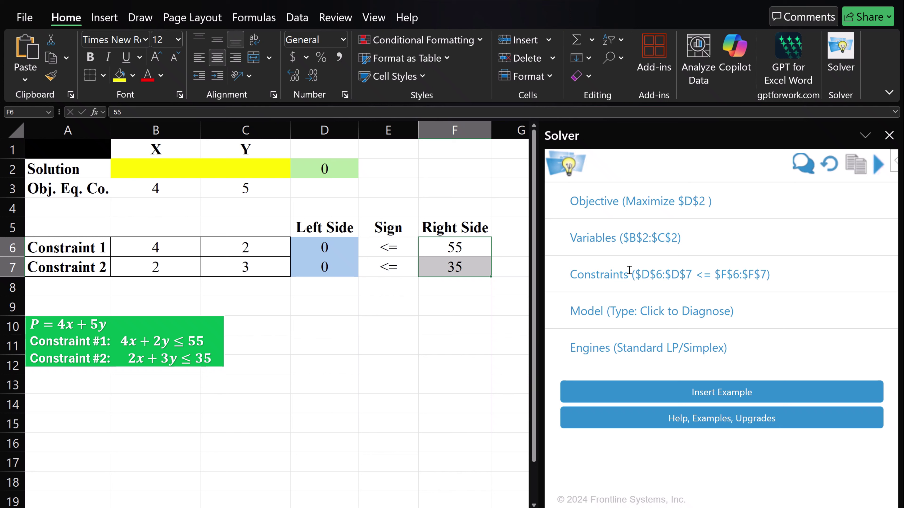
# - Choose the Standard LP/Simplex engine and solve the model
pyautogui.click(661, 352)
pyautogui.click(613, 392)
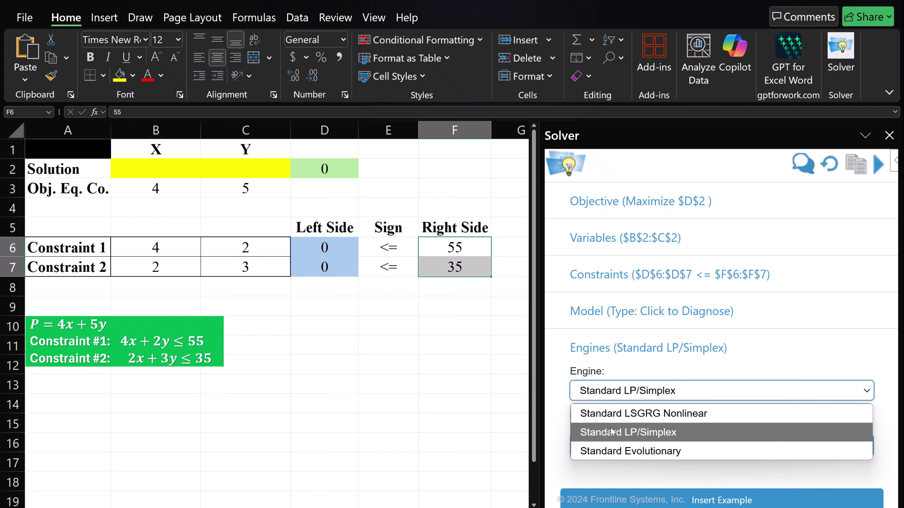
pyautogui.click(613, 433)
pyautogui.click(612, 351)
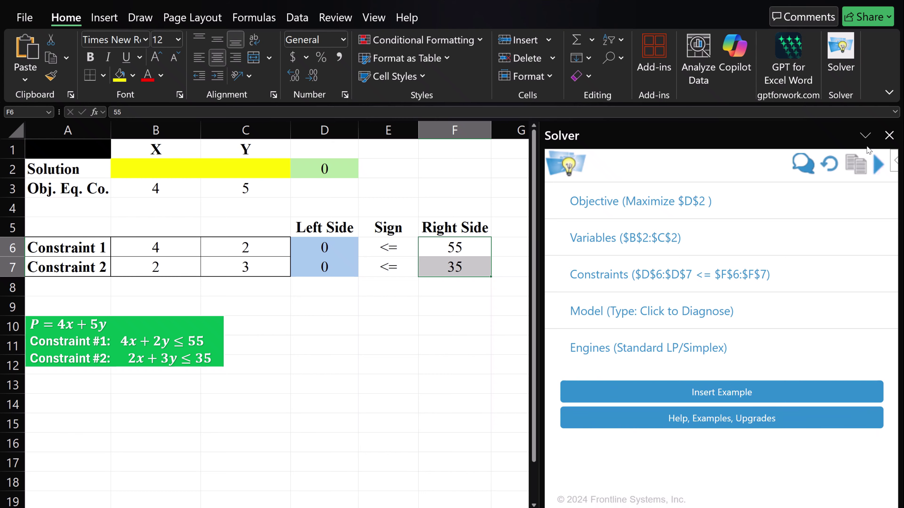
pyautogui.click(878, 165)
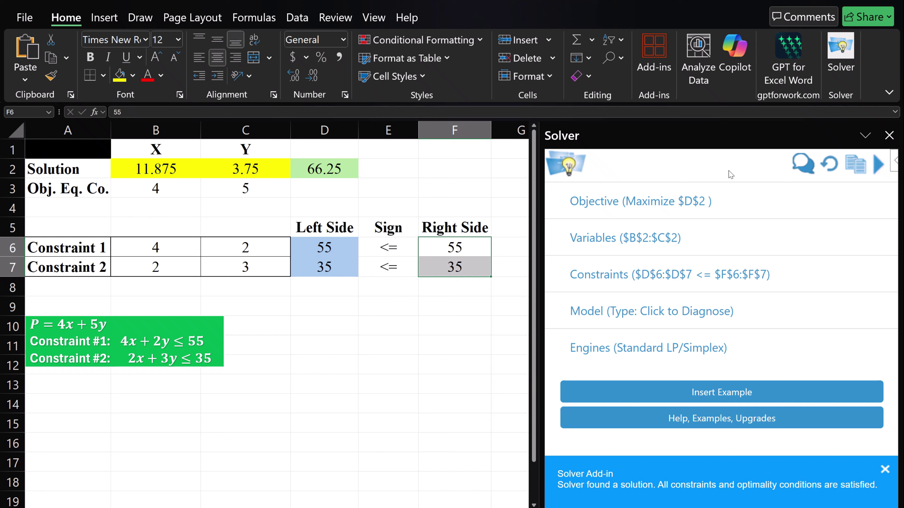
# - Test a rounded-up solution by entering 12 for X and 4 for Y, and check Constraint 1's left side
pyautogui.click(183, 170)
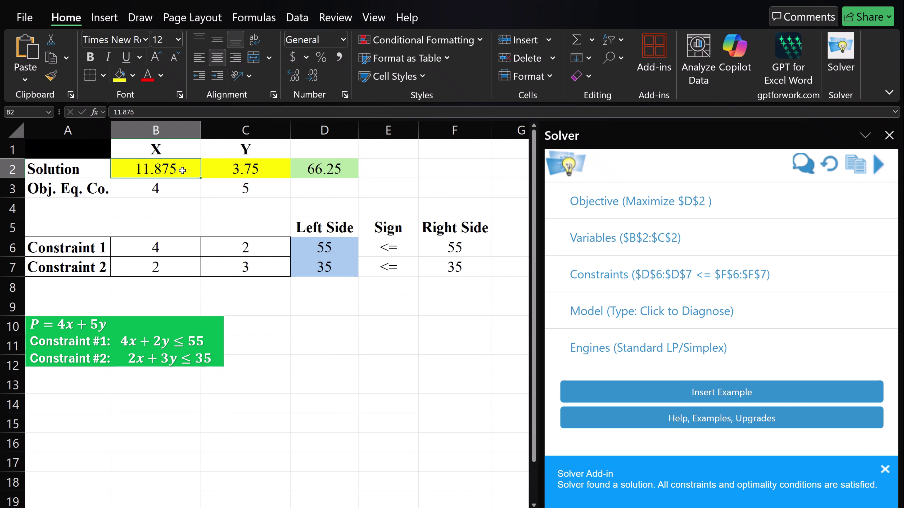
pyautogui.write('12')
pyautogui.press('Tab')
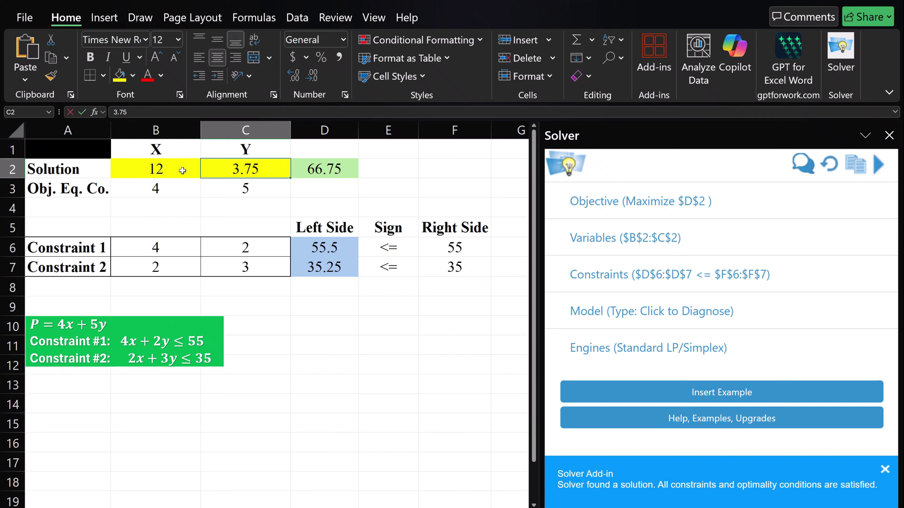
pyautogui.write('4')
pyautogui.press('Return')
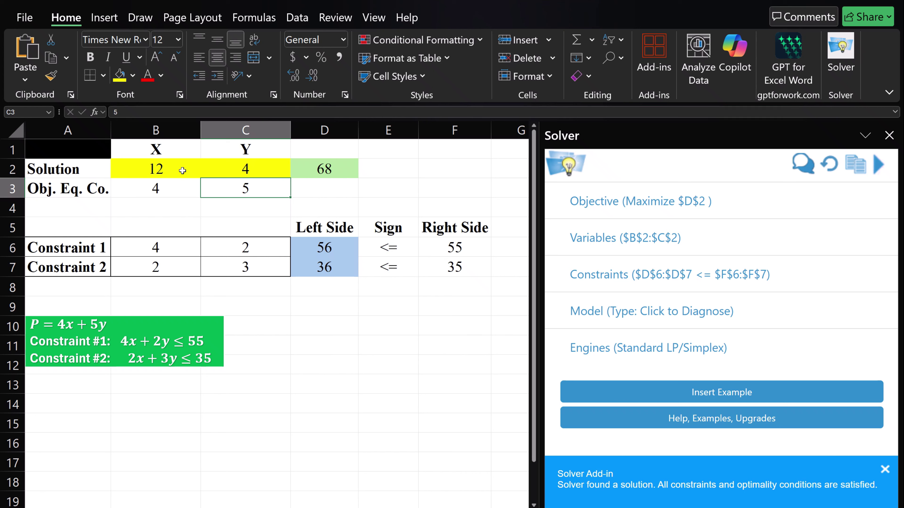
pyautogui.click(298, 246)
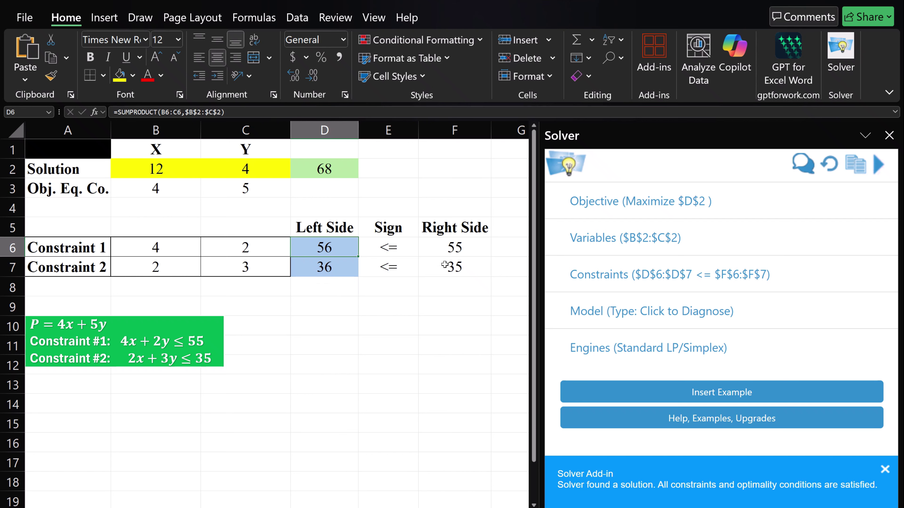
# - Test a rounded-down X by setting its solution cell B2 to 11
pyautogui.click(170, 173)
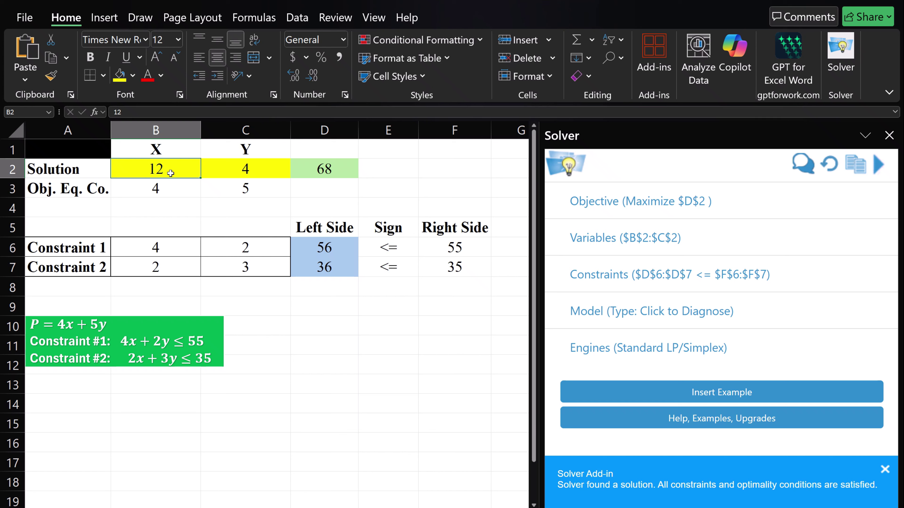
pyautogui.write('11')
pyautogui.press('Tab')
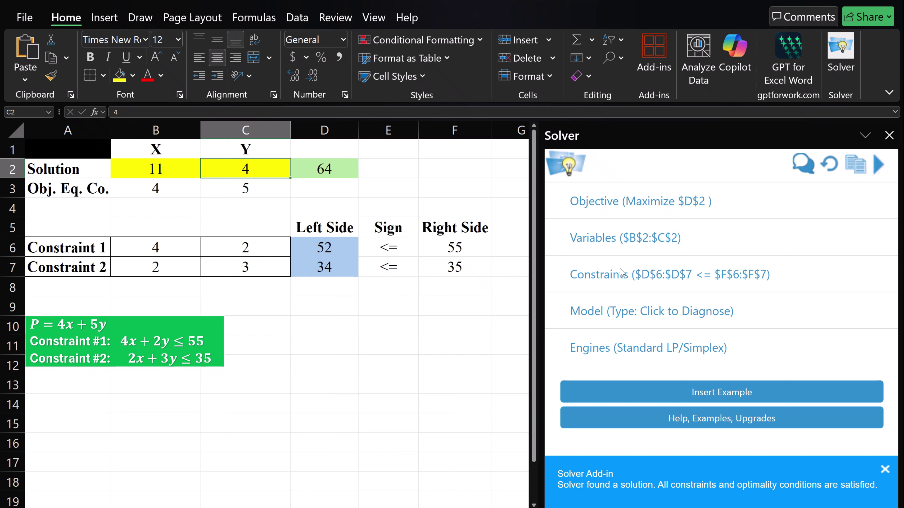
# - Open the Solver constraint entry form and clear the X and Y solution values in cells B2 and C2
pyautogui.click(621, 275)
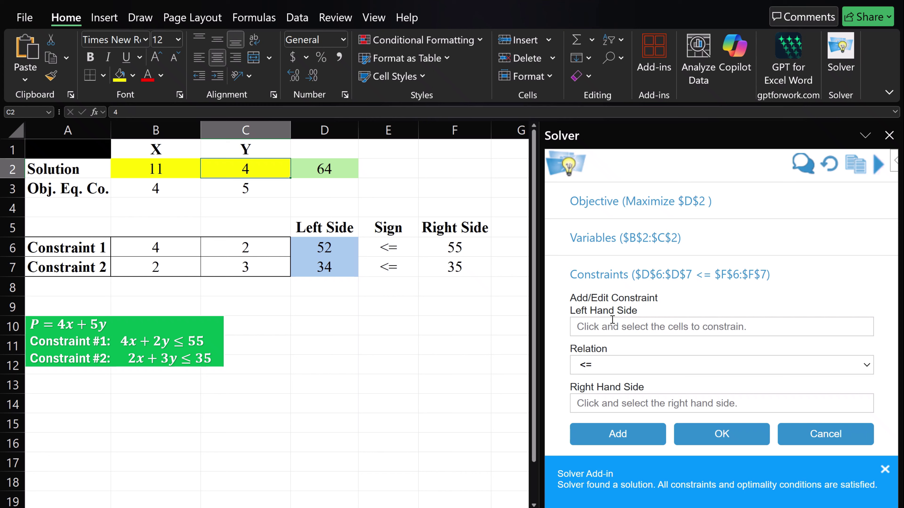
pyautogui.press('BackSpace')
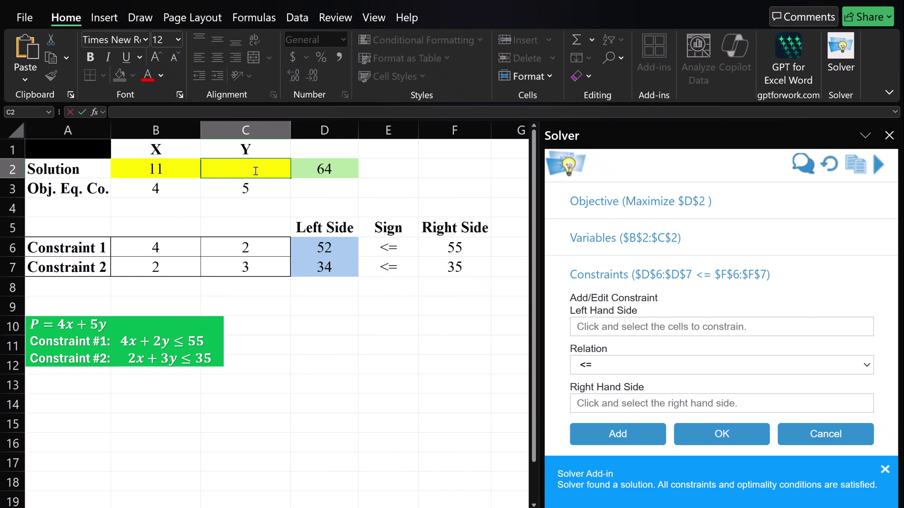
pyautogui.press('Left')
pyautogui.press('BackSpace')
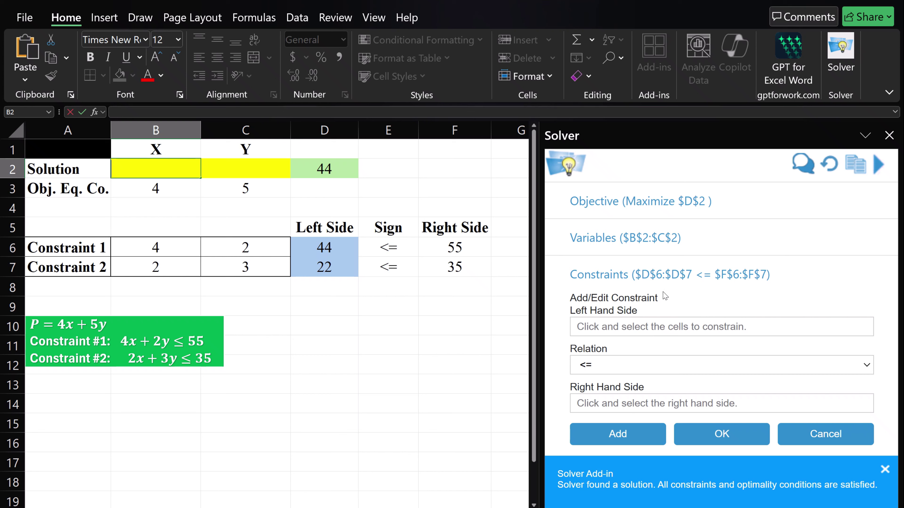
# - Add a Solver constraint requiring $B$2:$C$2 to be integer and close the constraint entry form
pyautogui.click(629, 328)
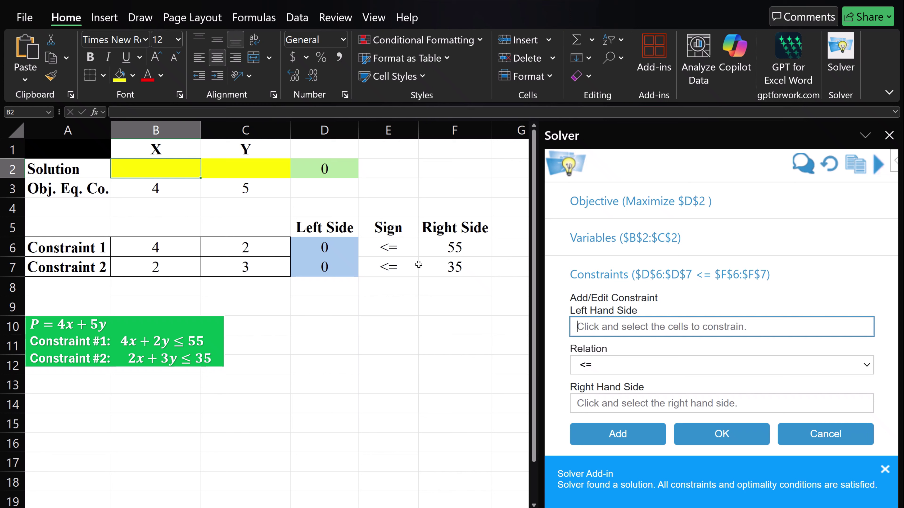
pyautogui.moveTo(161, 176); pyautogui.dragTo(221, 177)
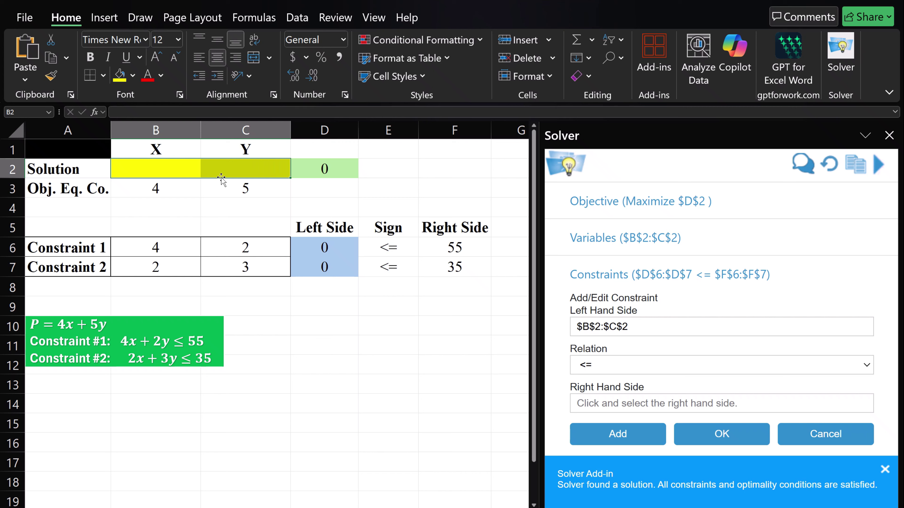
pyautogui.click(607, 368)
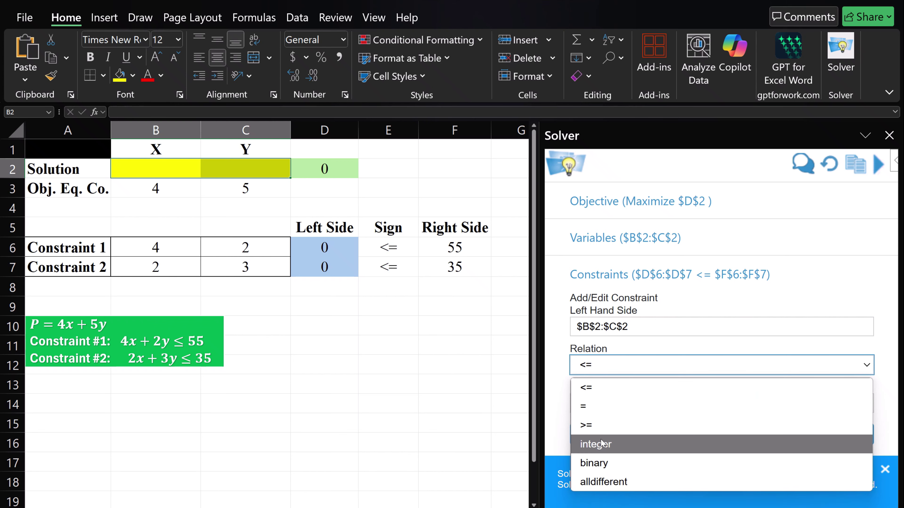
pyautogui.click(605, 445)
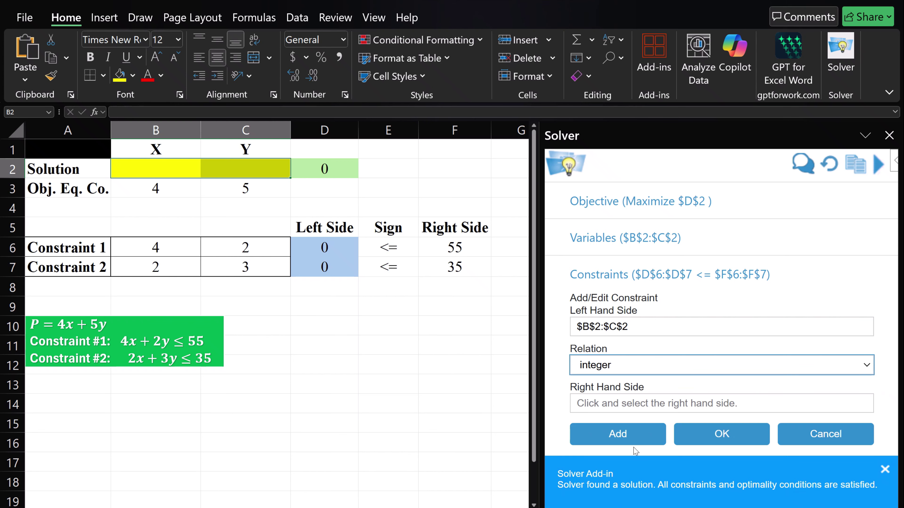
pyautogui.click(637, 435)
pyautogui.click(825, 434)
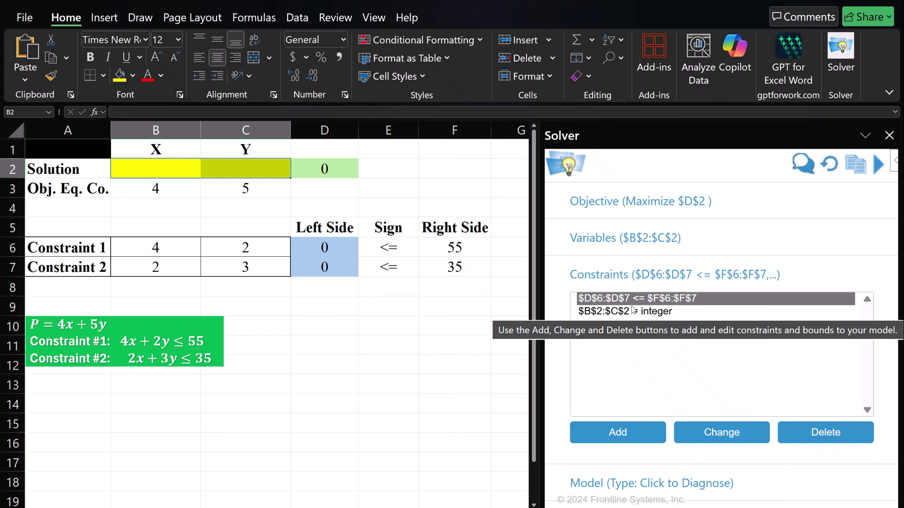
# - Solve the model with the integer constraint included, and inspect the X solution in B2 and the objective in D2
pyautogui.click(606, 313)
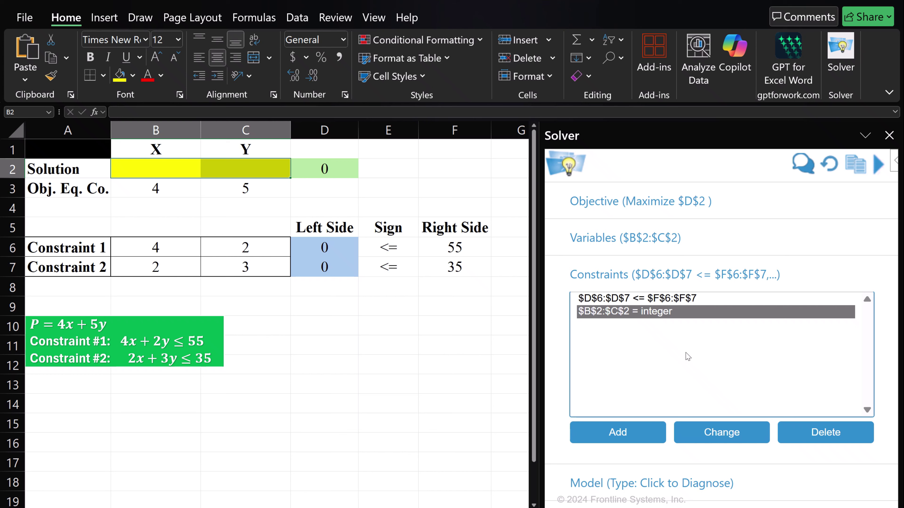
pyautogui.click(878, 164)
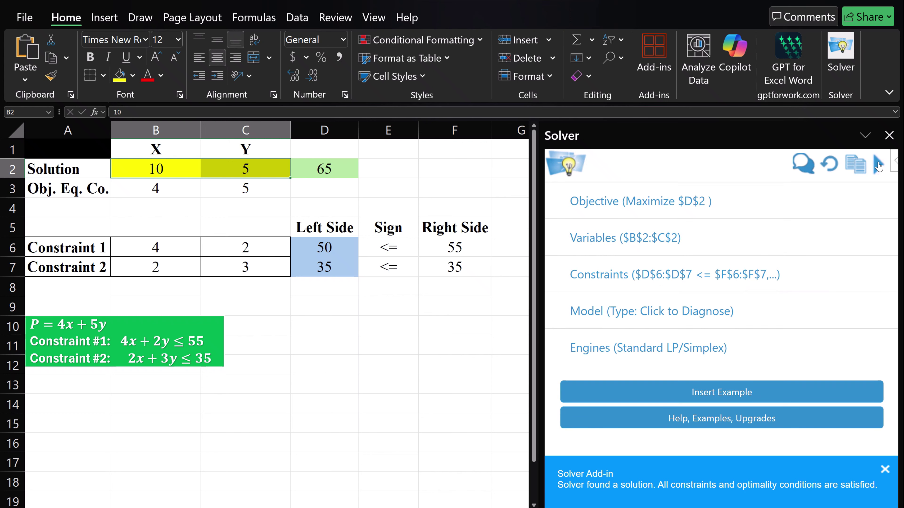
pyautogui.click(174, 169)
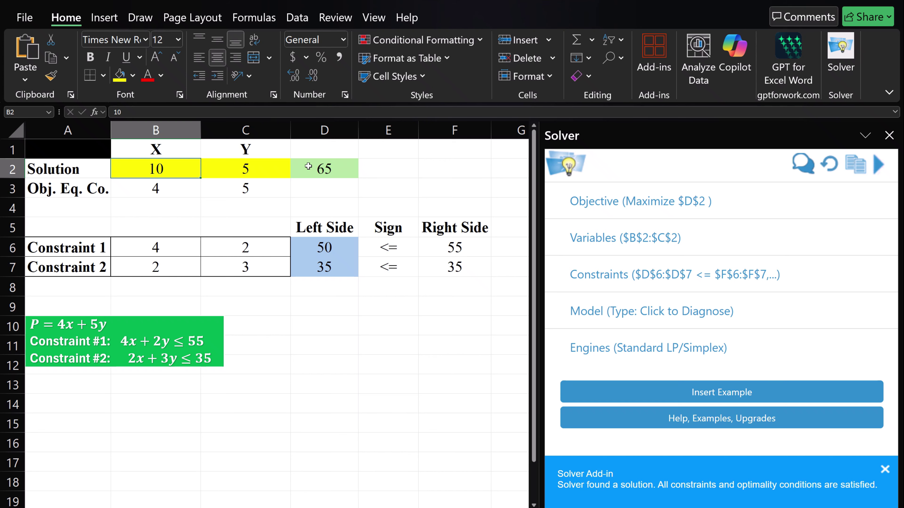
pyautogui.click(318, 171)
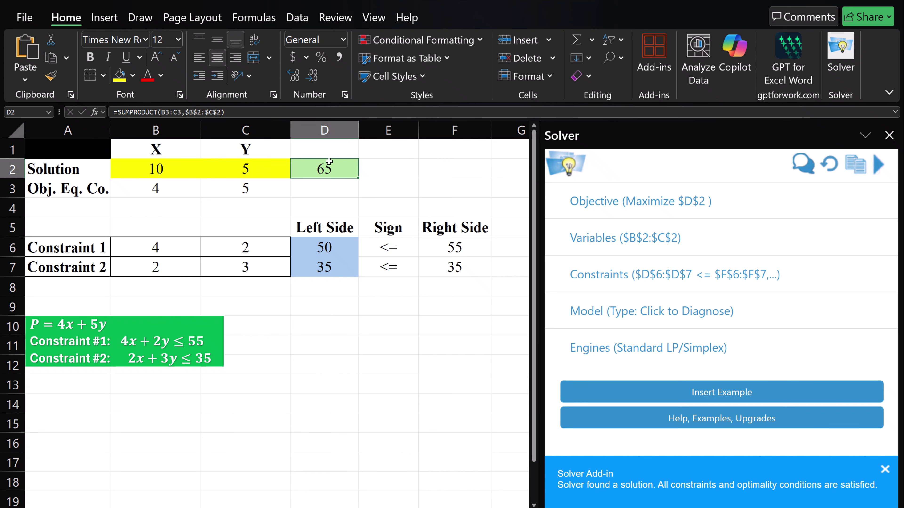